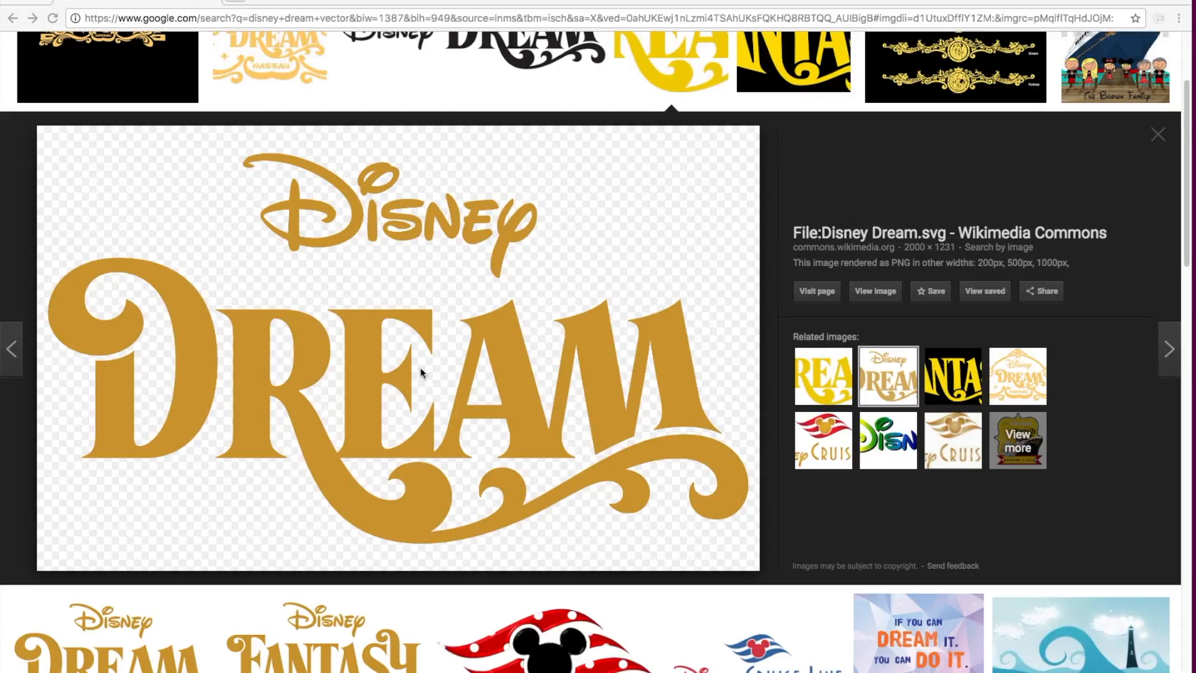
- Save the gold Disney Dream logo image to the Desktop as "Disney_Dream for show.png"
{"action": "right_click", "coordinate": [370, 339]}
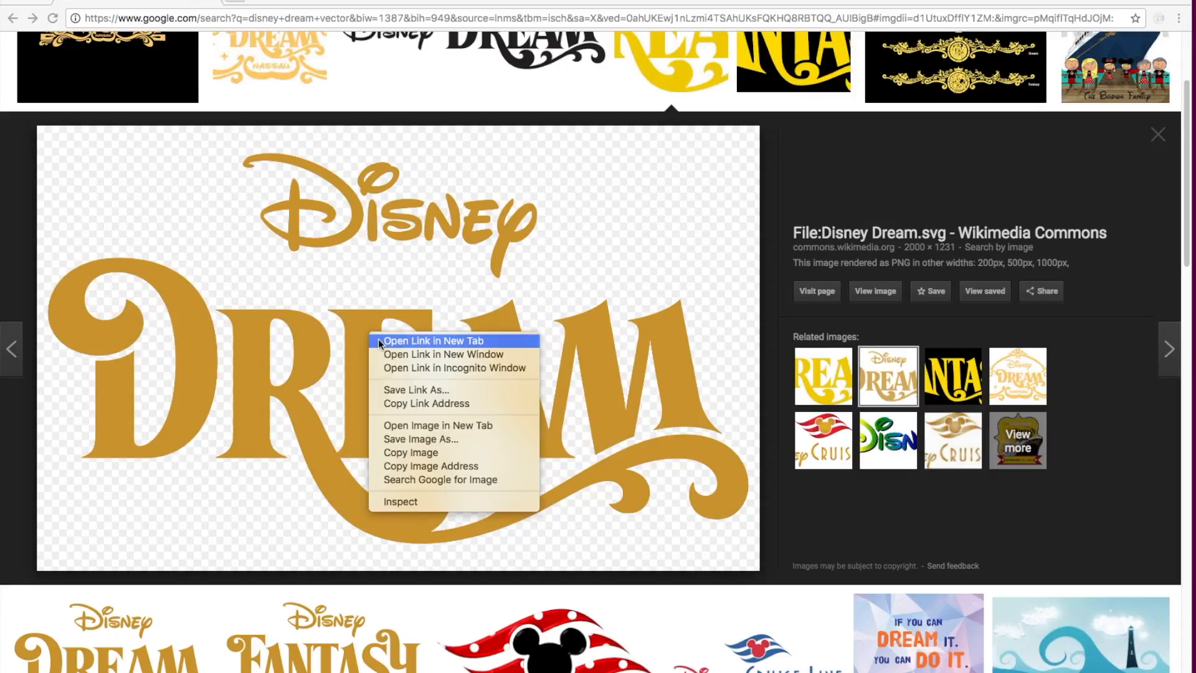
{"action": "left_click", "coordinate": [406, 441]}
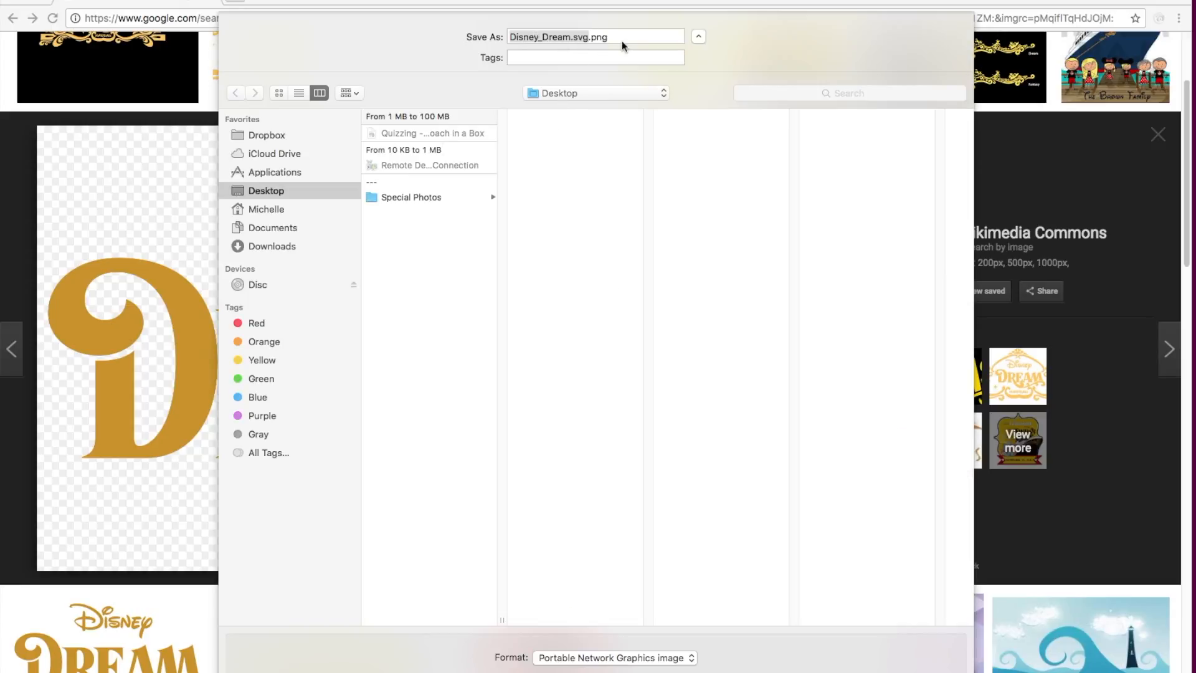
{"action": "left_click_drag", "start_coordinate": [619, 37], "coordinate": [571, 35]}
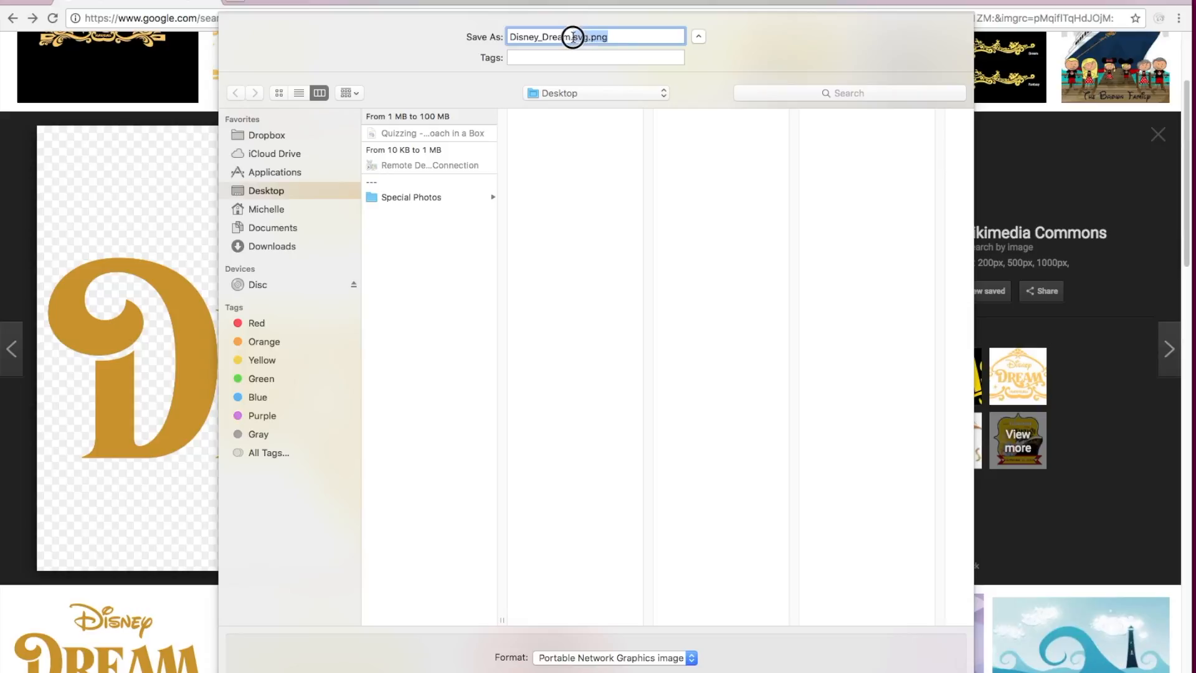
{"action": "key", "text": "BackSpace"}
{"action": "type", "text": "for cricut"}
{"action": "key", "text": "Return"}
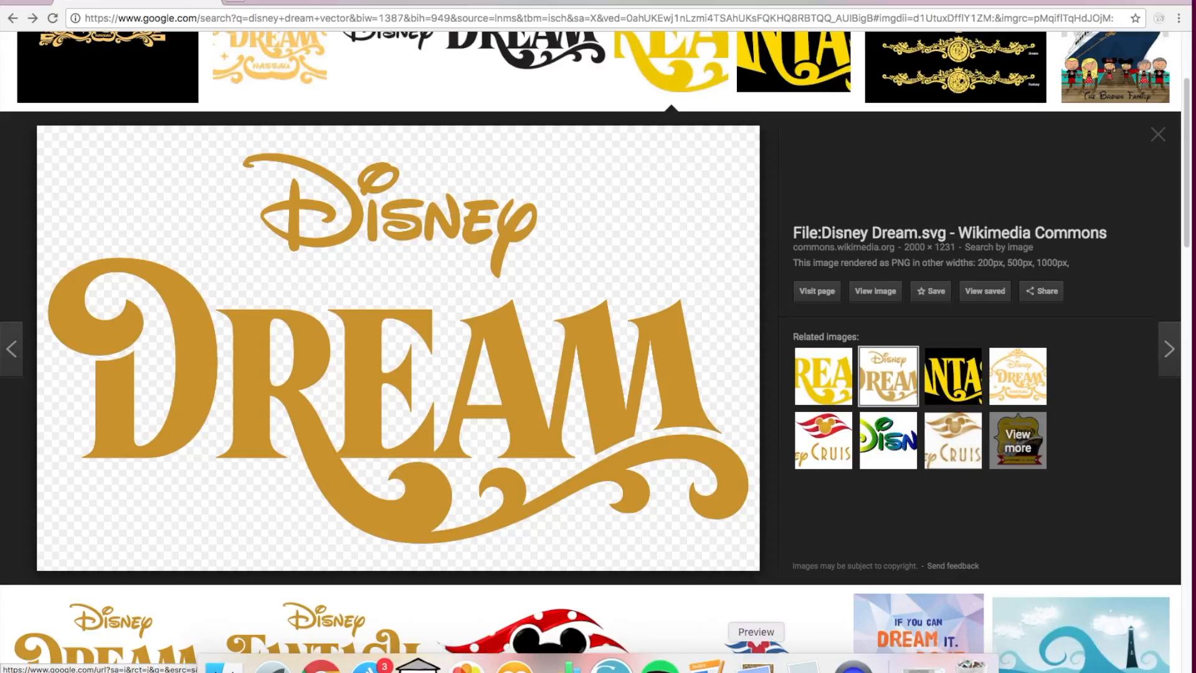
- Switch to Silhouette Studio and bring Disney_Dream for show.png from the Desktop into the untitled design
{"action": "left_click", "coordinate": [636, 664]}
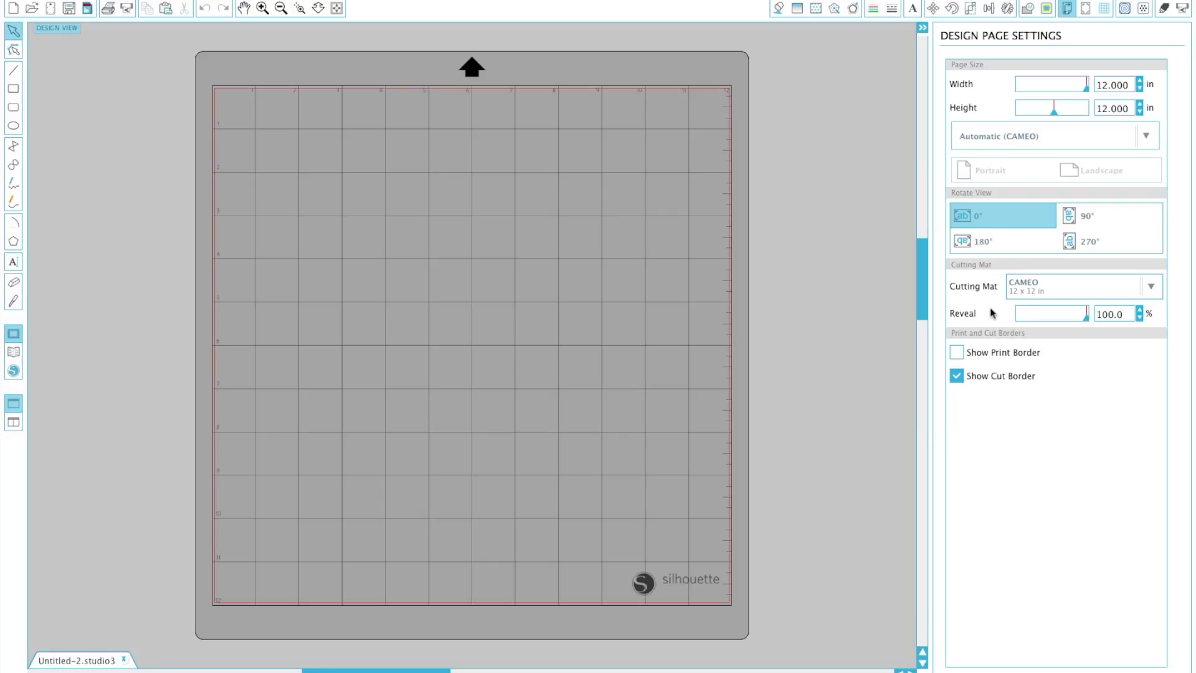
{"action": "mouse_move", "coordinate": [1086, 315]}
{"action": "left_mouse_down"}
{"action": "mouse_move", "coordinate": [1017, 312]}
{"action": "mouse_move", "coordinate": [1093, 324]}
{"action": "left_mouse_up"}
{"action": "left_click", "coordinate": [143, 0]}
{"action": "left_click", "coordinate": [152, 2]}
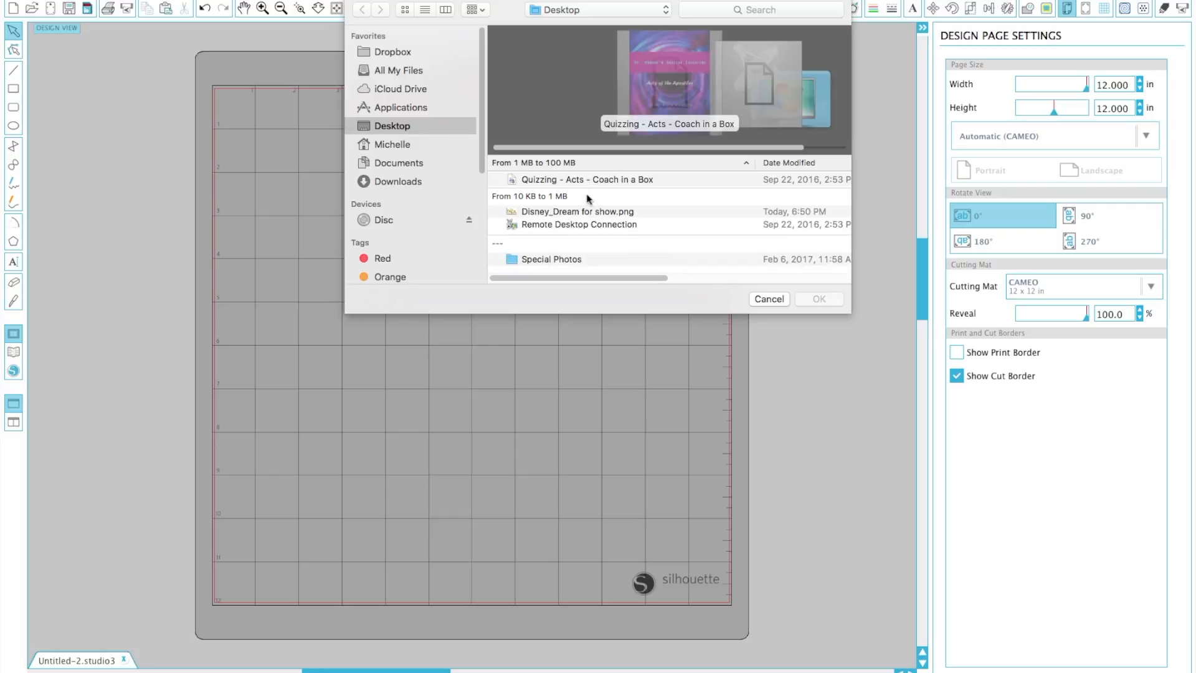
{"action": "left_click", "coordinate": [541, 213]}
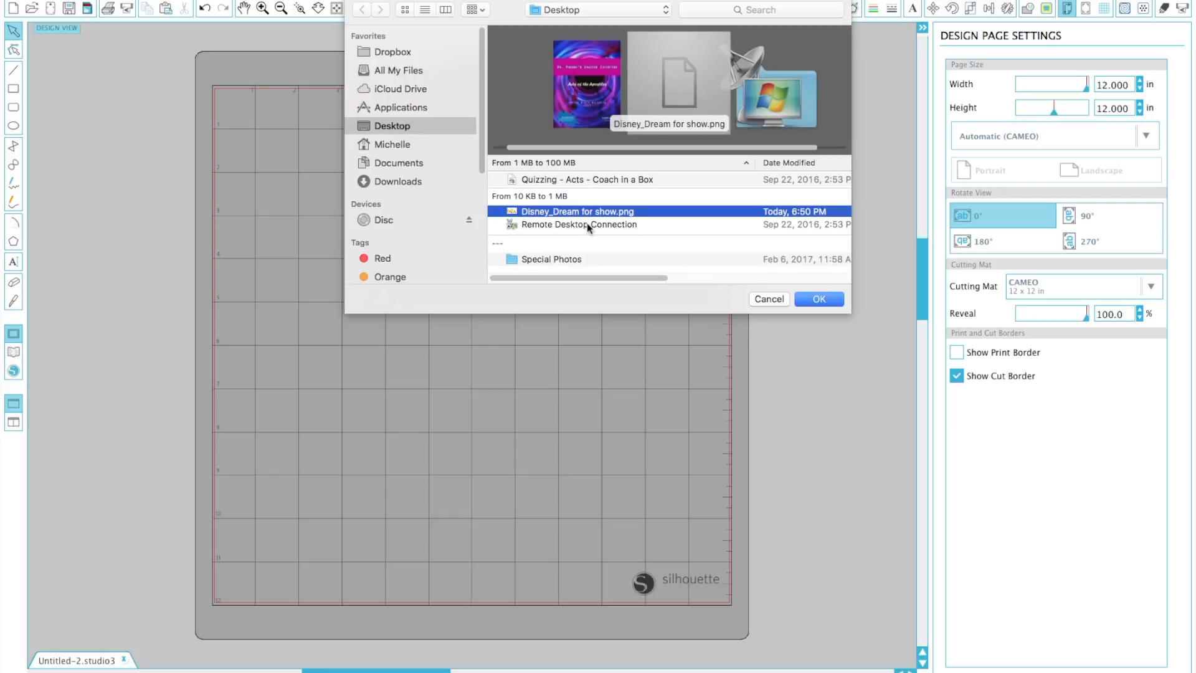
{"action": "left_click", "coordinate": [819, 299]}
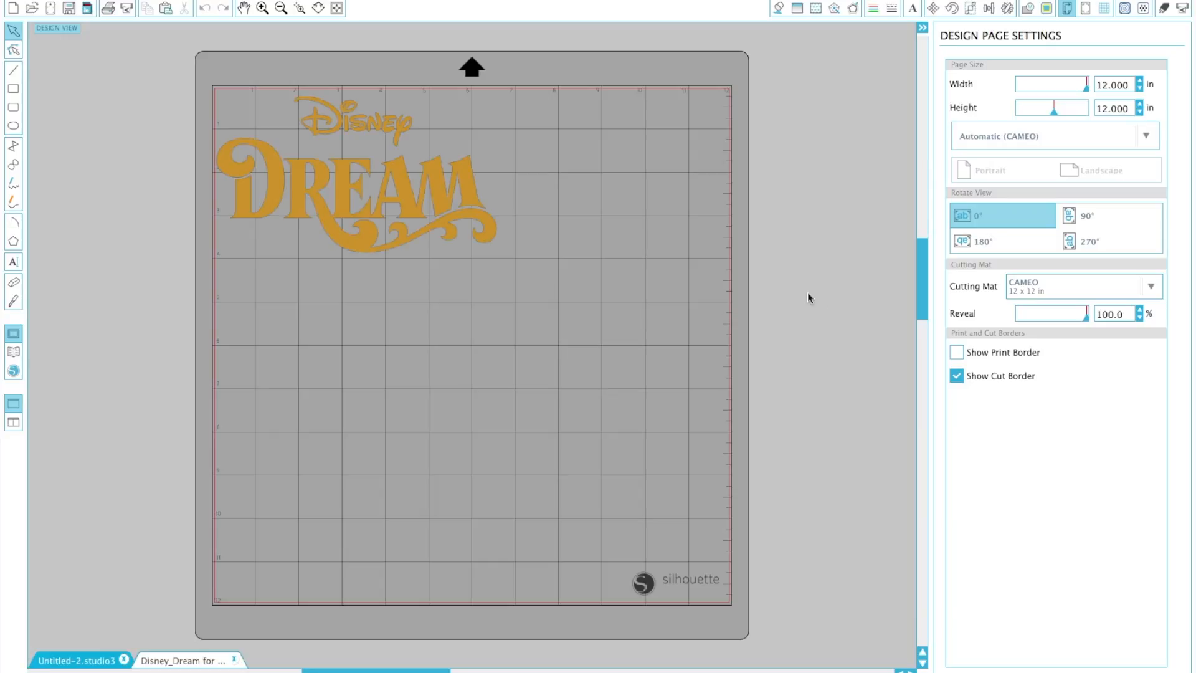
- Move the logo in from the mat's upper-left corner and select a trace area about 7.7 by 4.8 in around it
{"action": "left_click_drag", "start_coordinate": [368, 246], "coordinate": [423, 306]}
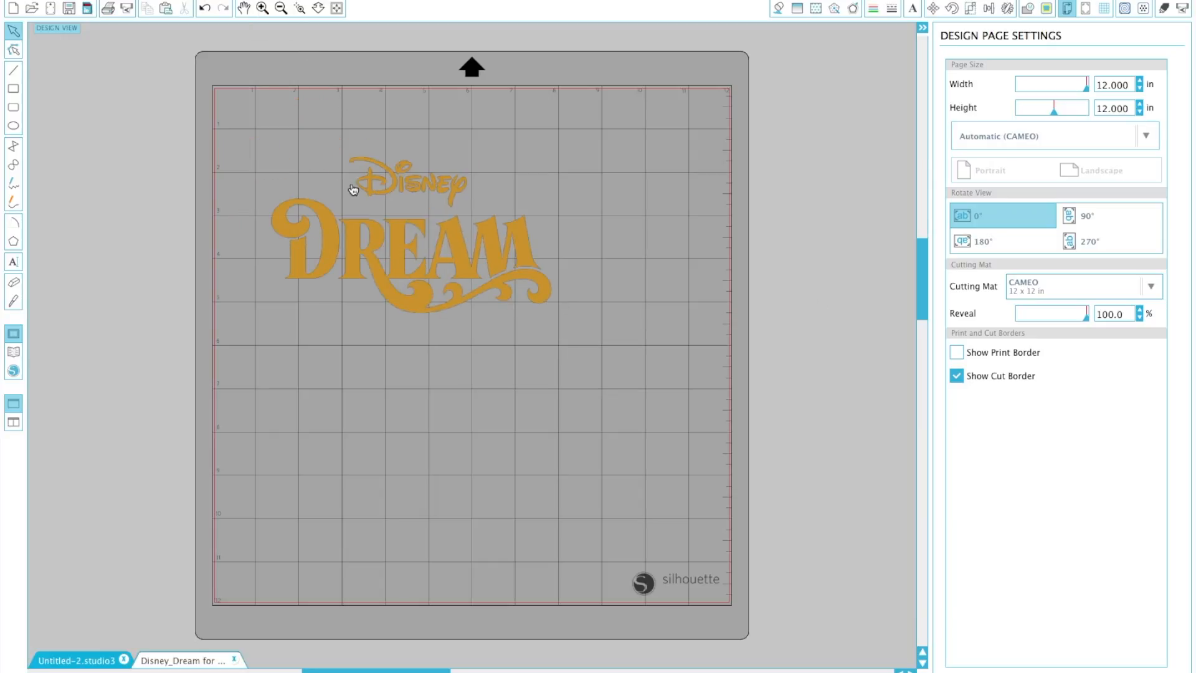
{"action": "left_click_drag", "start_coordinate": [382, 254], "coordinate": [401, 230]}
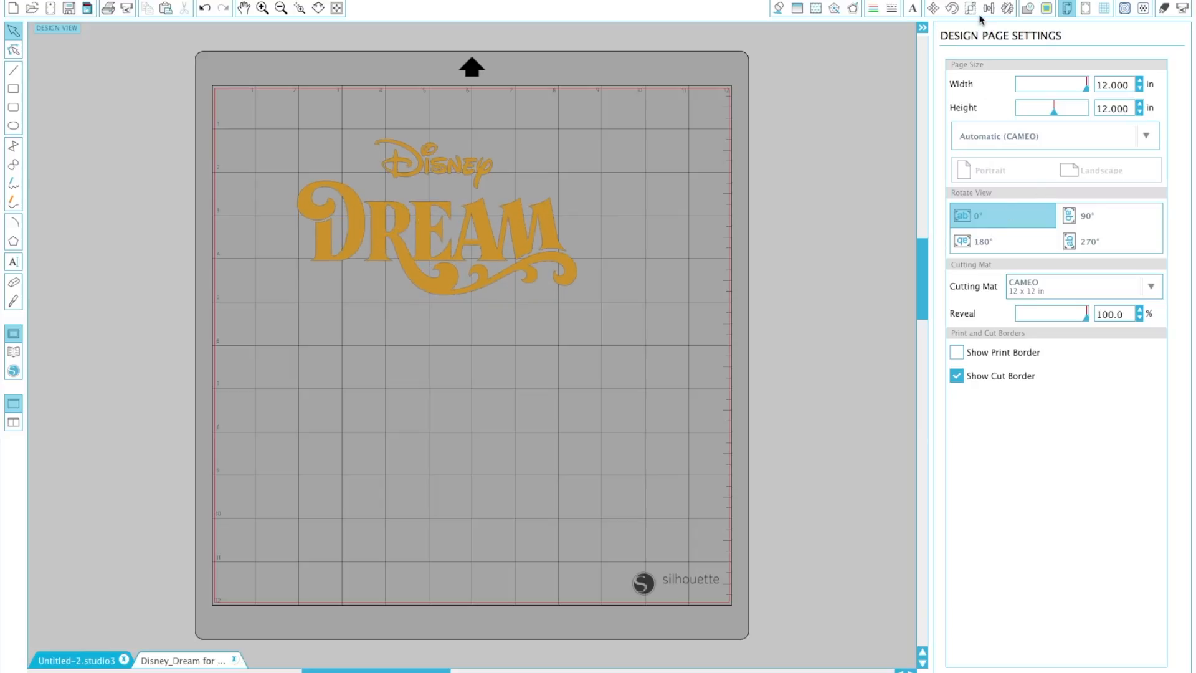
{"action": "left_click", "coordinate": [1046, 13]}
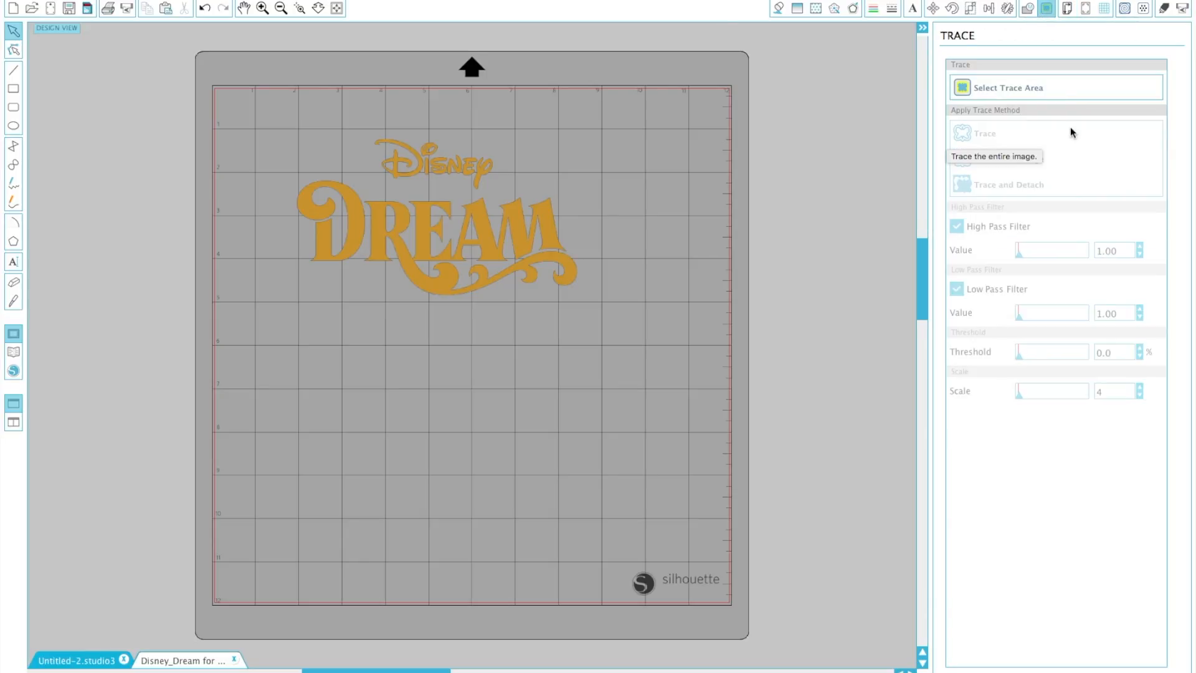
{"action": "left_click", "coordinate": [964, 87]}
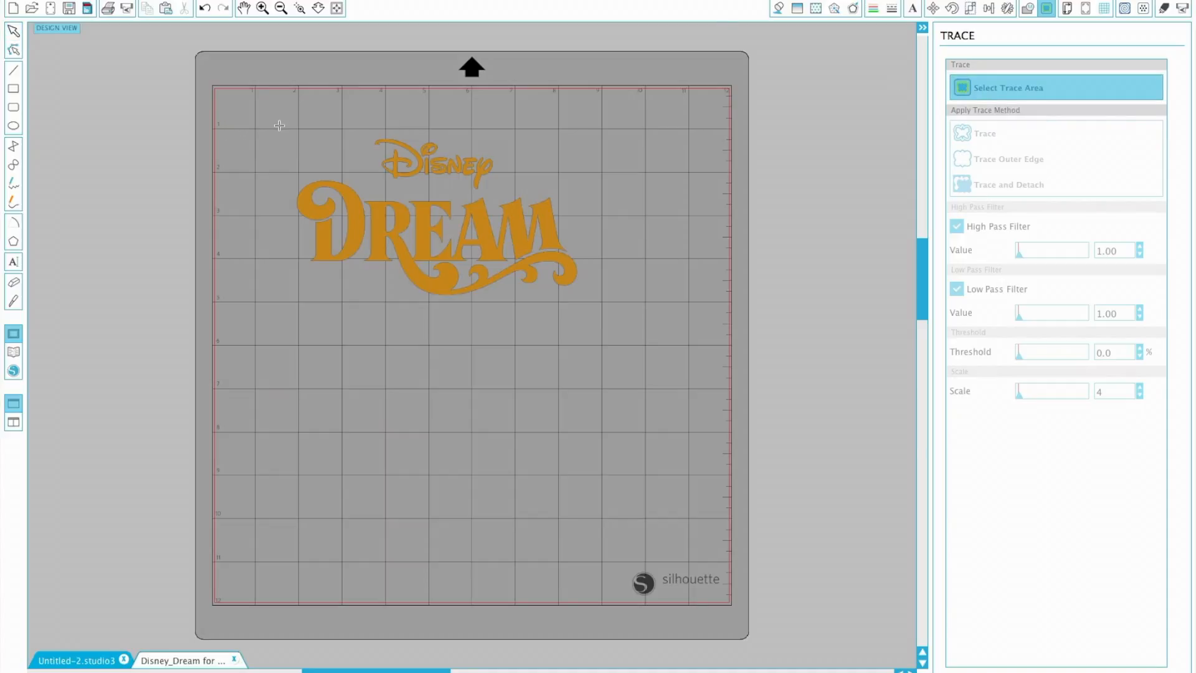
{"action": "mouse_move", "coordinate": [267, 118]}
{"action": "left_mouse_down"}
{"action": "mouse_move", "coordinate": [414, 259]}
{"action": "mouse_move", "coordinate": [530, 325]}
{"action": "mouse_move", "coordinate": [602, 325]}
{"action": "left_mouse_up"}
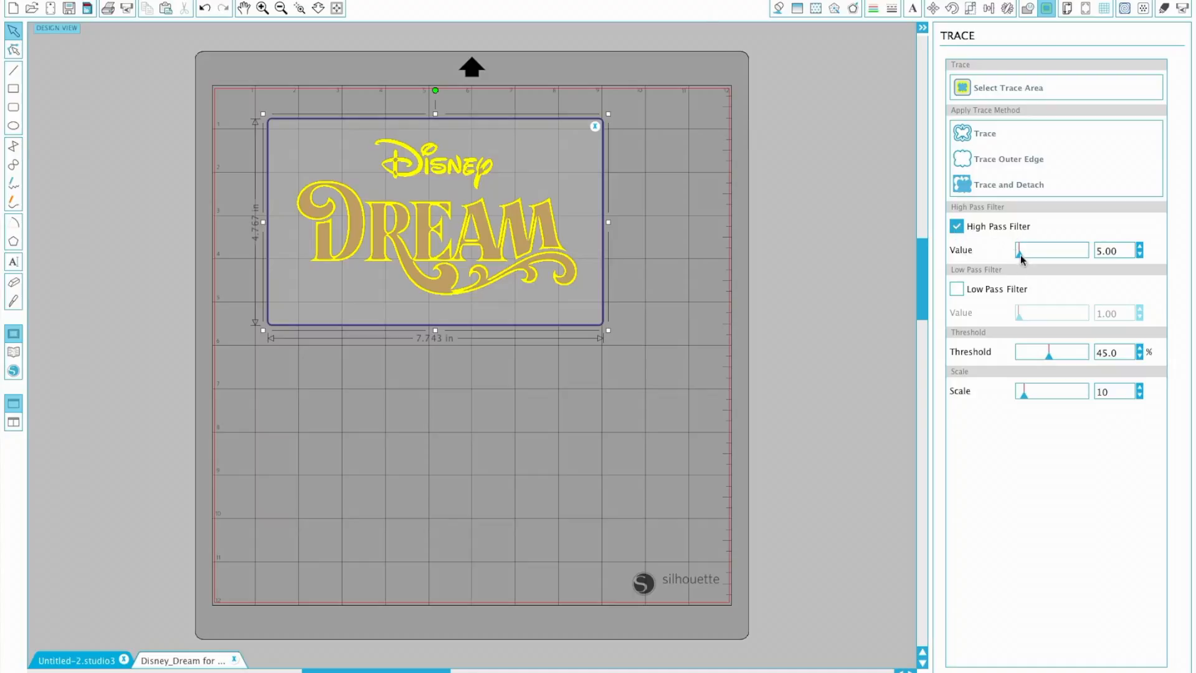
- Trace the entire logo with the high pass filter at 300 and the scale at 4
{"action": "mouse_move", "coordinate": [1021, 259]}
{"action": "left_mouse_down"}
{"action": "mouse_move", "coordinate": [1018, 249]}
{"action": "mouse_move", "coordinate": [1100, 253]}
{"action": "mouse_move", "coordinate": [1121, 268]}
{"action": "left_mouse_up"}
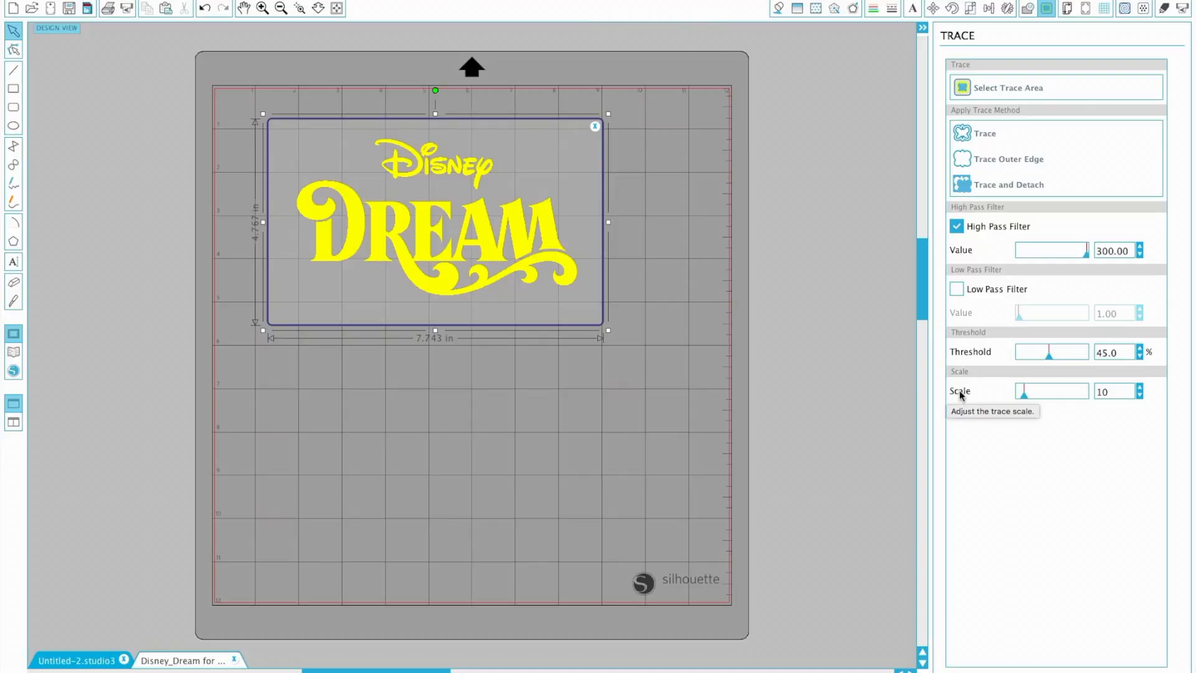
{"action": "left_click_drag", "start_coordinate": [1113, 393], "coordinate": [1079, 391]}
{"action": "type", "text": "4"}
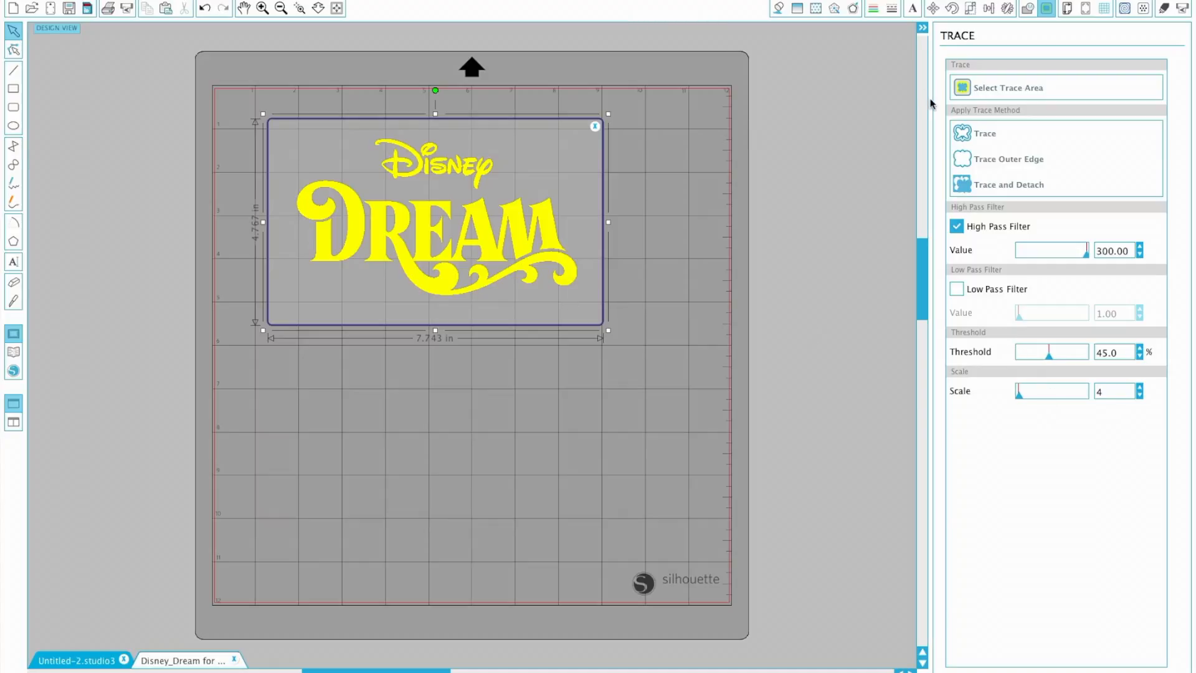
{"action": "left_click", "coordinate": [964, 136]}
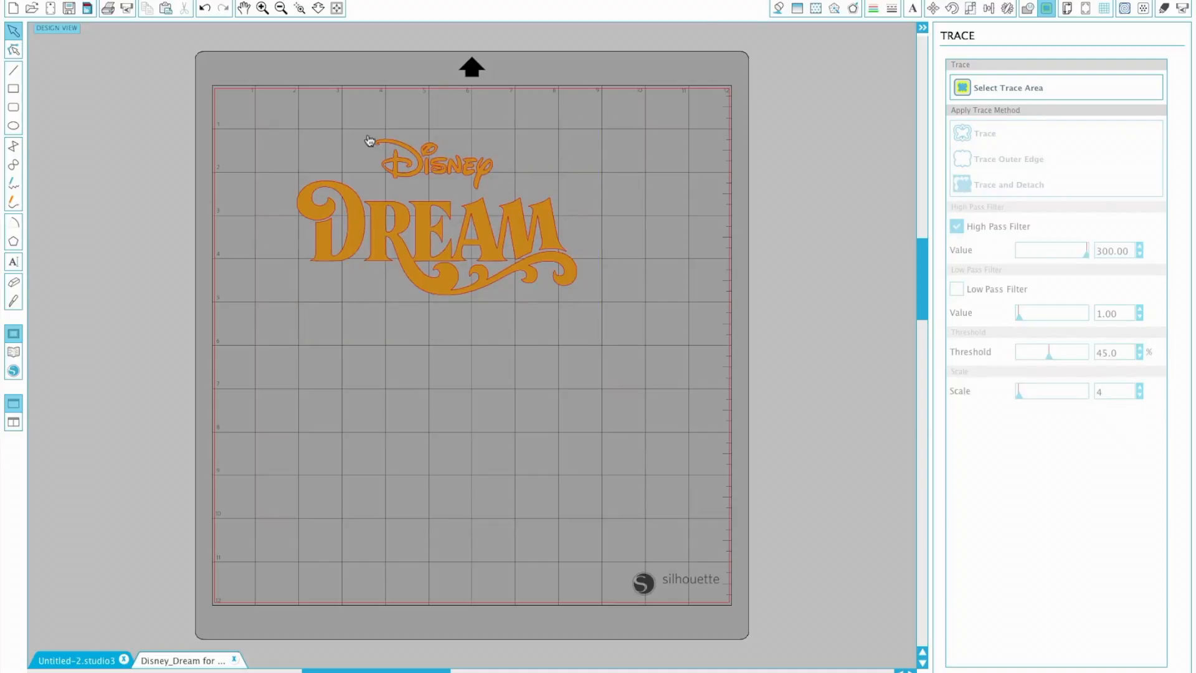
- Pull the original gold image away from the traced outline and delete it
{"action": "left_click", "coordinate": [422, 236]}
{"action": "mouse_move", "coordinate": [422, 235]}
{"action": "left_mouse_down"}
{"action": "mouse_move", "coordinate": [440, 312]}
{"action": "mouse_move", "coordinate": [447, 489]}
{"action": "left_mouse_up"}
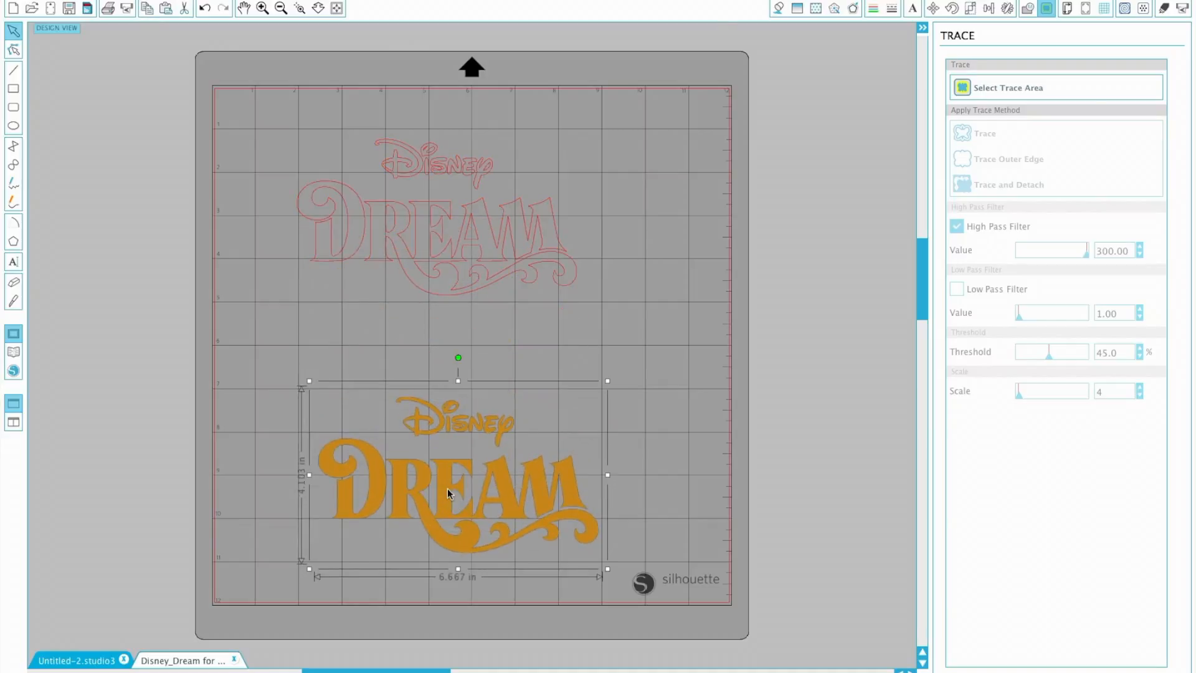
{"action": "key", "text": "Delete"}
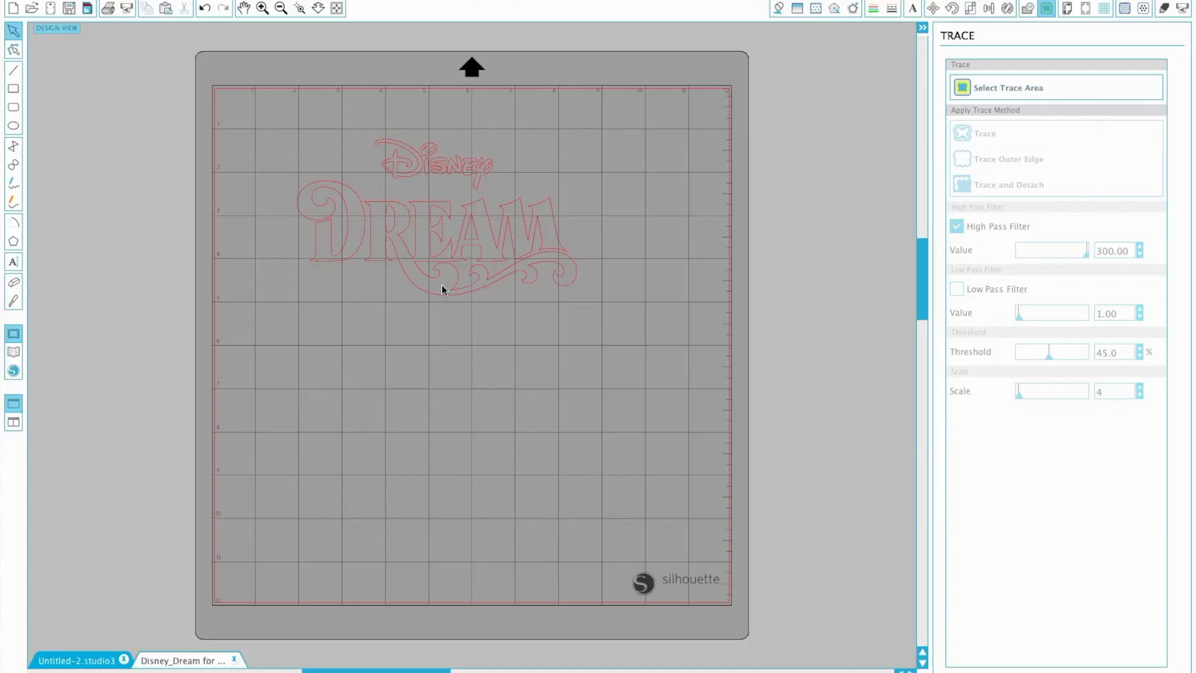
- Enlarge the traced logo outline to about 8.7 in wide and position it in the upper half of the mat
{"action": "left_click", "coordinate": [450, 270]}
{"action": "left_click_drag", "start_coordinate": [582, 300], "coordinate": [702, 422]}
{"action": "left_click_drag", "start_coordinate": [606, 312], "coordinate": [565, 322]}
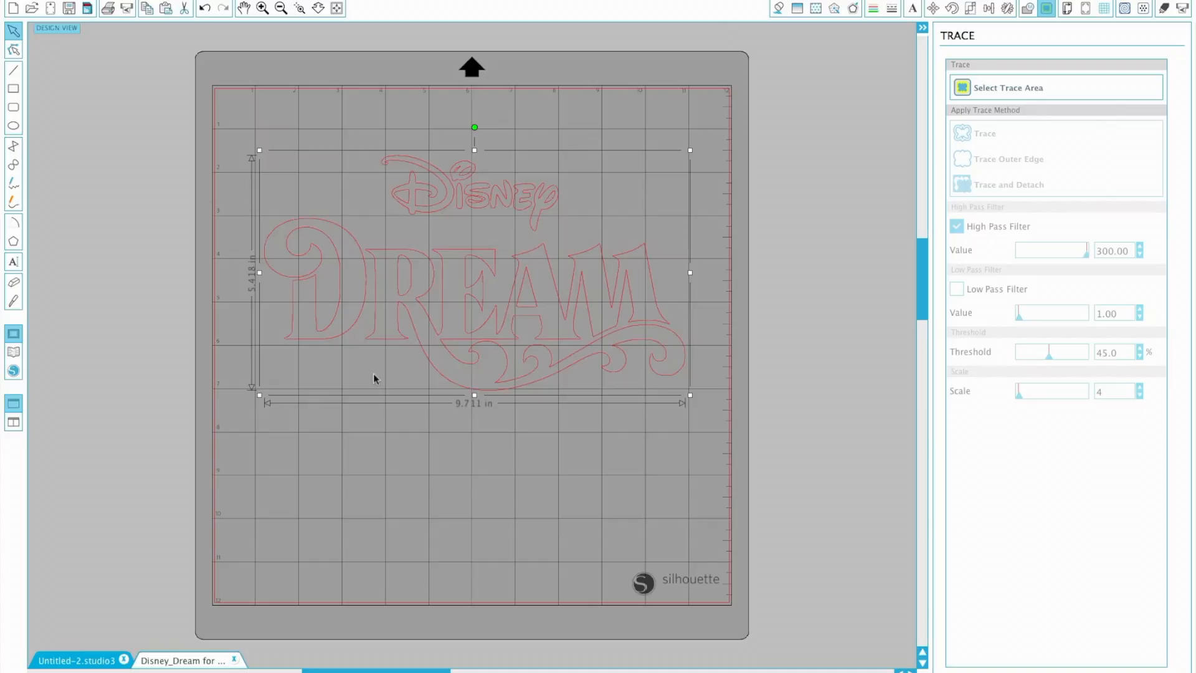
{"action": "left_click", "coordinate": [689, 395]}
{"action": "left_click", "coordinate": [625, 361]}
{"action": "left_click_drag", "start_coordinate": [691, 395], "coordinate": [652, 358]}
{"action": "left_click", "coordinate": [454, 305]}
{"action": "left_click_drag", "start_coordinate": [455, 305], "coordinate": [434, 257]}
{"action": "left_click", "coordinate": [578, 408]}
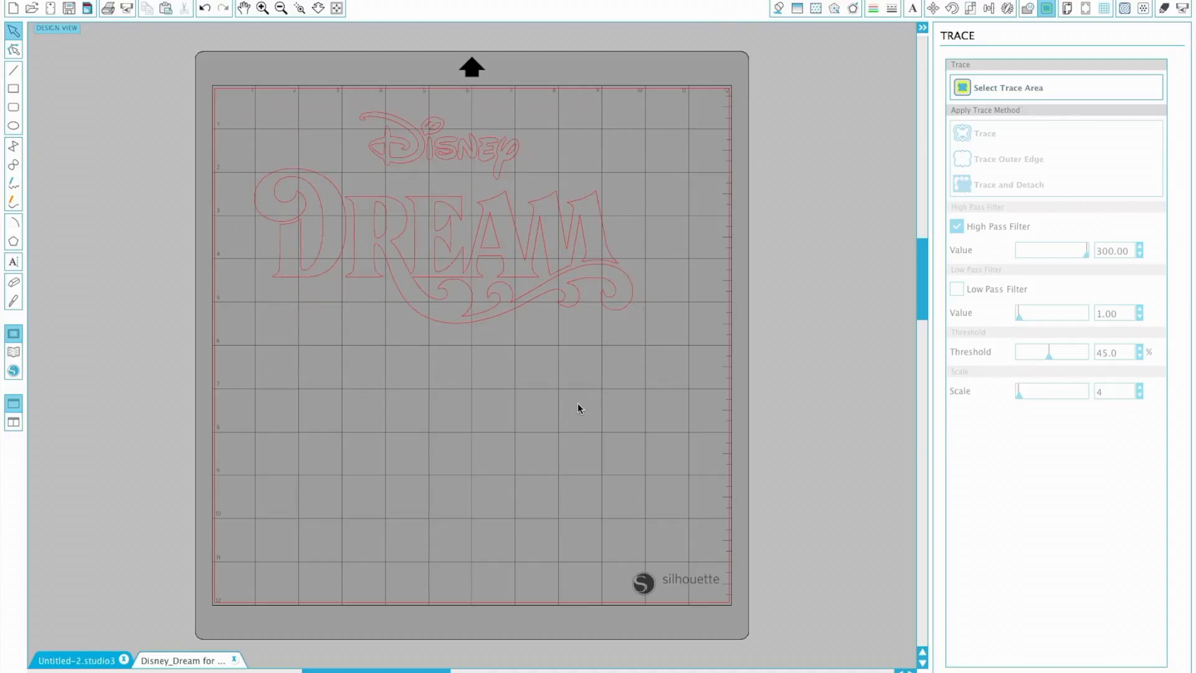
- Add the text "2016" on the mat below the logo outline
{"action": "left_click", "coordinate": [913, 10]}
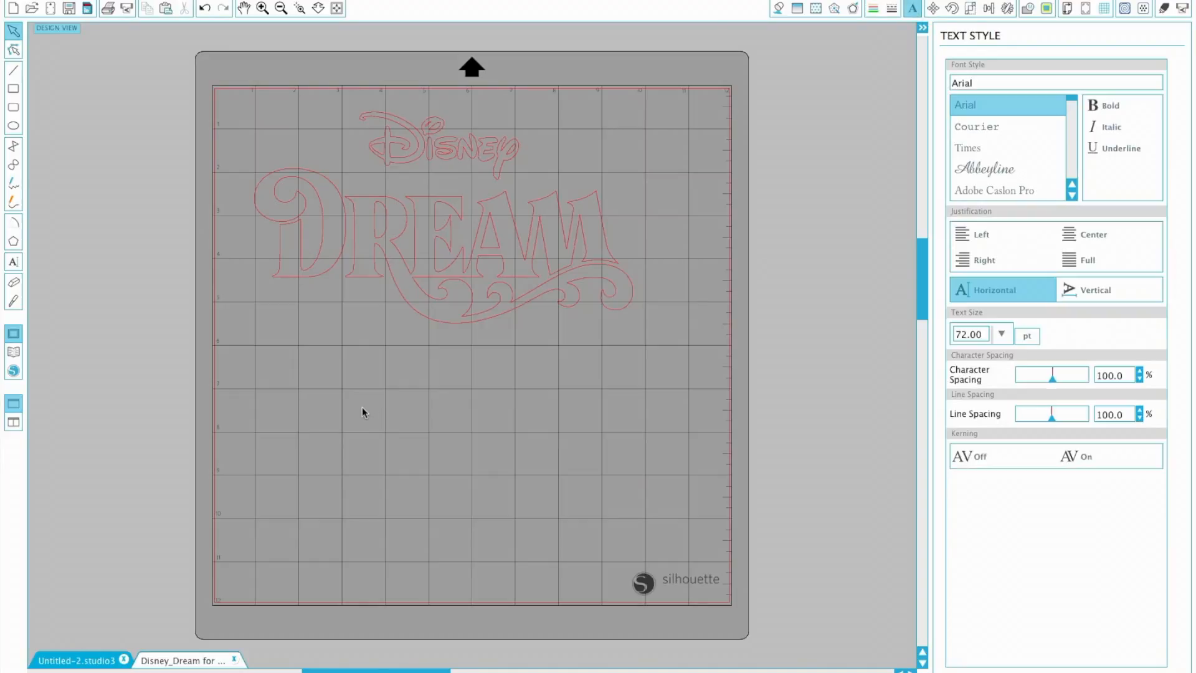
{"action": "left_click", "coordinate": [15, 265]}
{"action": "left_click", "coordinate": [330, 437]}
{"action": "type", "text": "2016"}
{"action": "left_click", "coordinate": [407, 475]}
{"action": "left_click", "coordinate": [392, 421]}
- Set the font of the 2016 text to Walt Disney Script v4.1
{"action": "left_click_drag", "start_coordinate": [1073, 107], "coordinate": [1076, 191]}
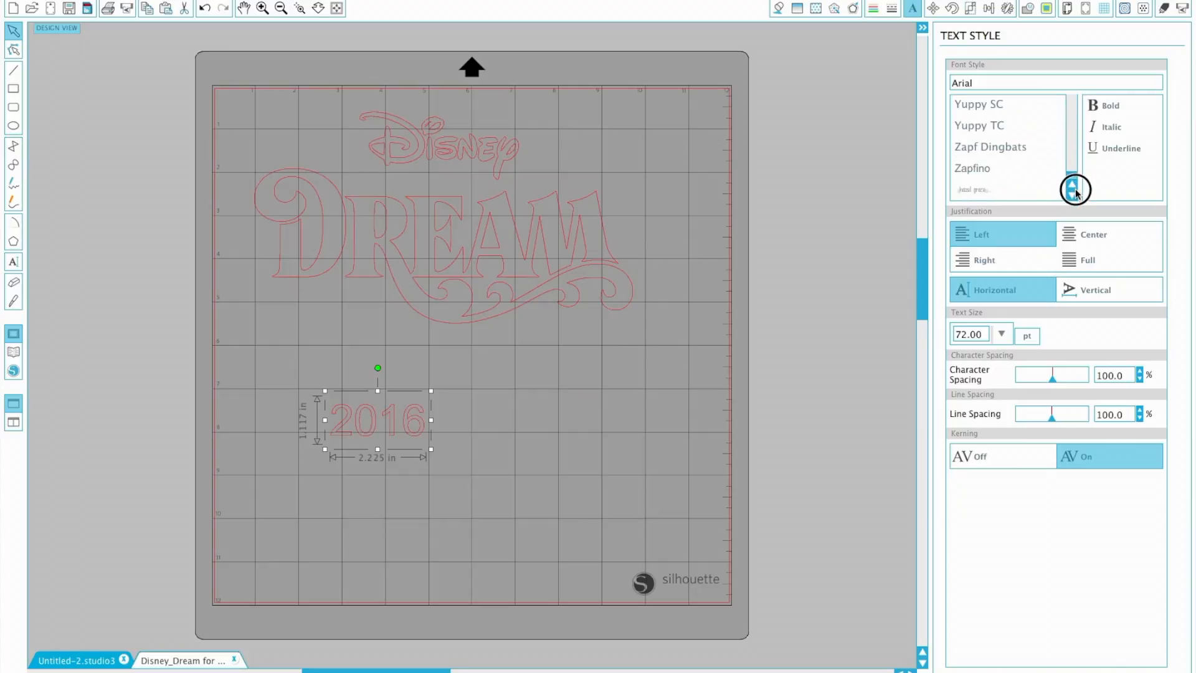
{"action": "scroll", "coordinate": [1071, 163], "scroll_direction": "up", "scroll_amount": 2}
{"action": "left_click", "coordinate": [1072, 129]}
{"action": "scroll", "coordinate": [1072, 129], "scroll_direction": "up", "scroll_amount": 5}
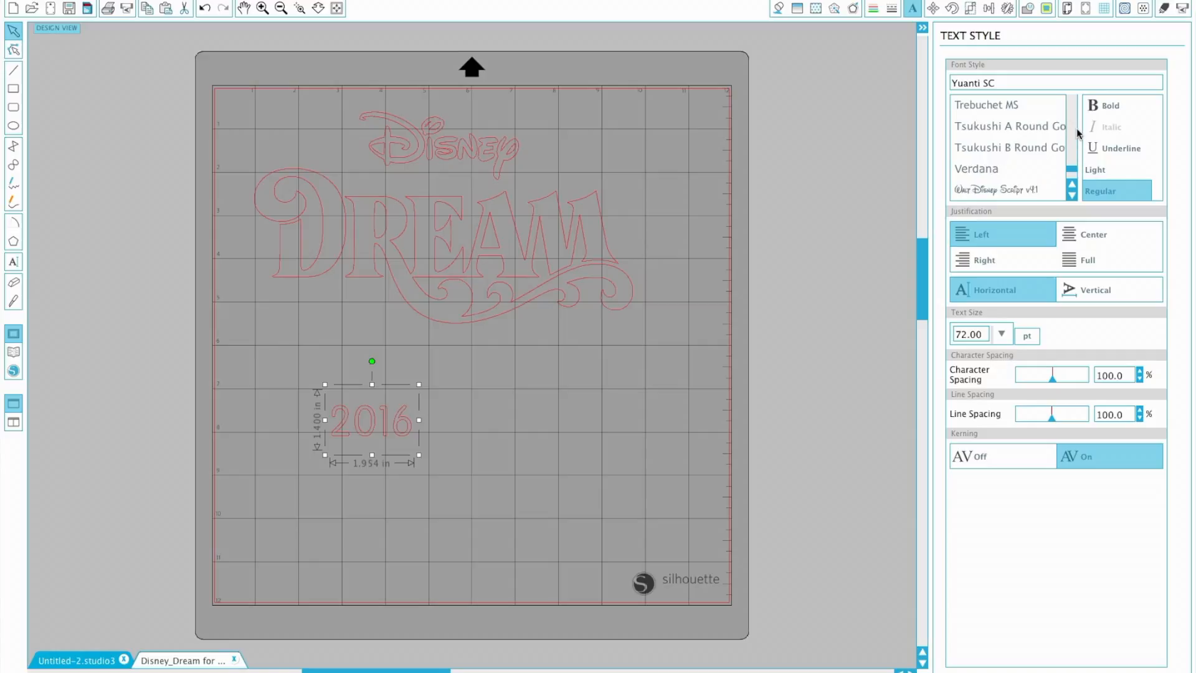
{"action": "left_click", "coordinate": [1001, 191]}
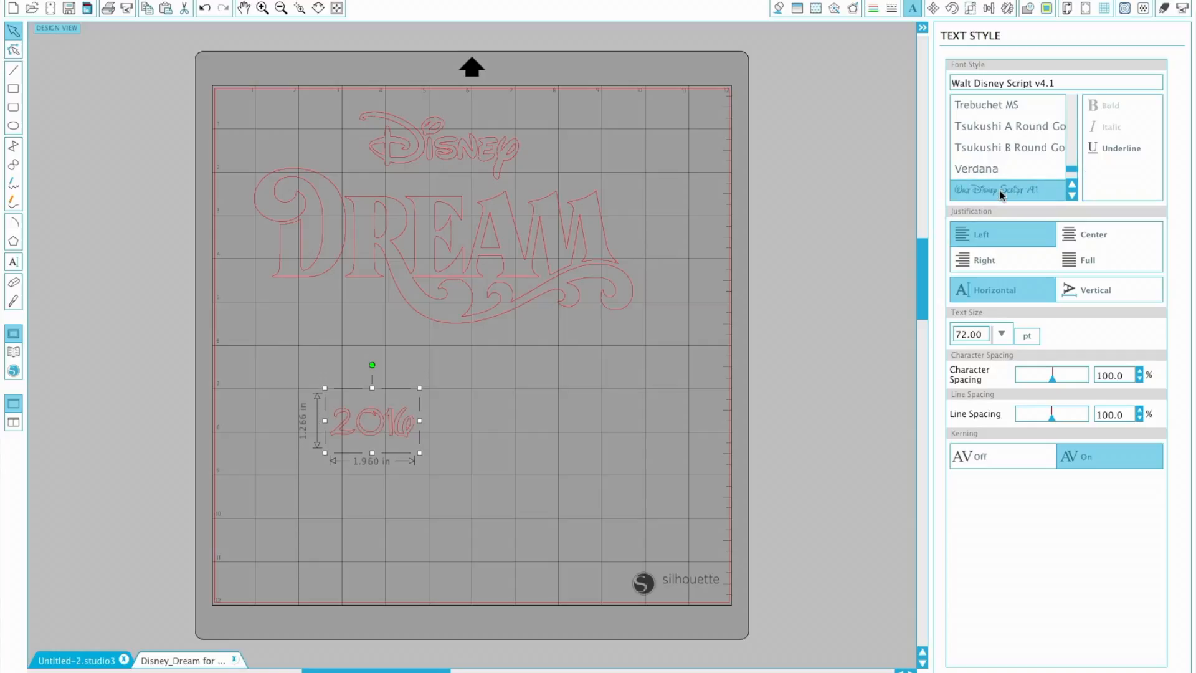
{"action": "left_click", "coordinate": [433, 472]}
- Place the 2016 text under the D of DREAM and resize it to about 2.1 in wide
{"action": "left_click_drag", "start_coordinate": [382, 434], "coordinate": [347, 364]}
{"action": "left_click_drag", "start_coordinate": [352, 338], "coordinate": [349, 320]}
{"action": "left_click", "coordinate": [366, 316]}
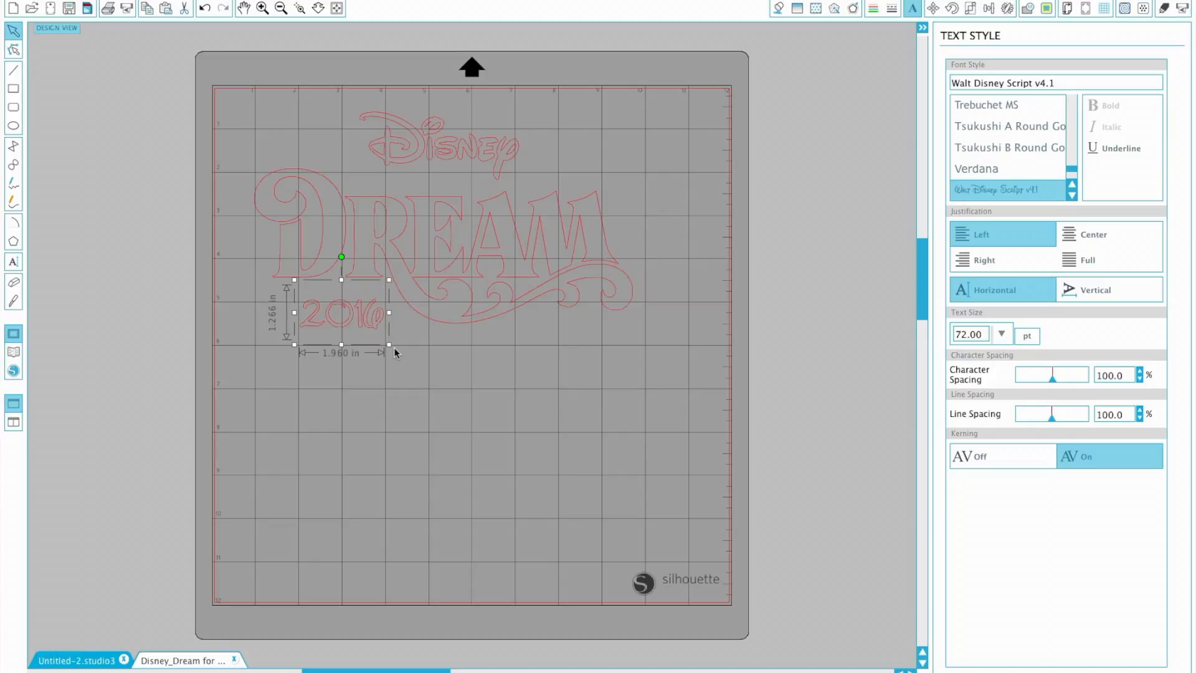
{"action": "left_click_drag", "start_coordinate": [388, 346], "coordinate": [614, 186]}
{"action": "left_click_drag", "start_coordinate": [548, 160], "coordinate": [339, 318]}
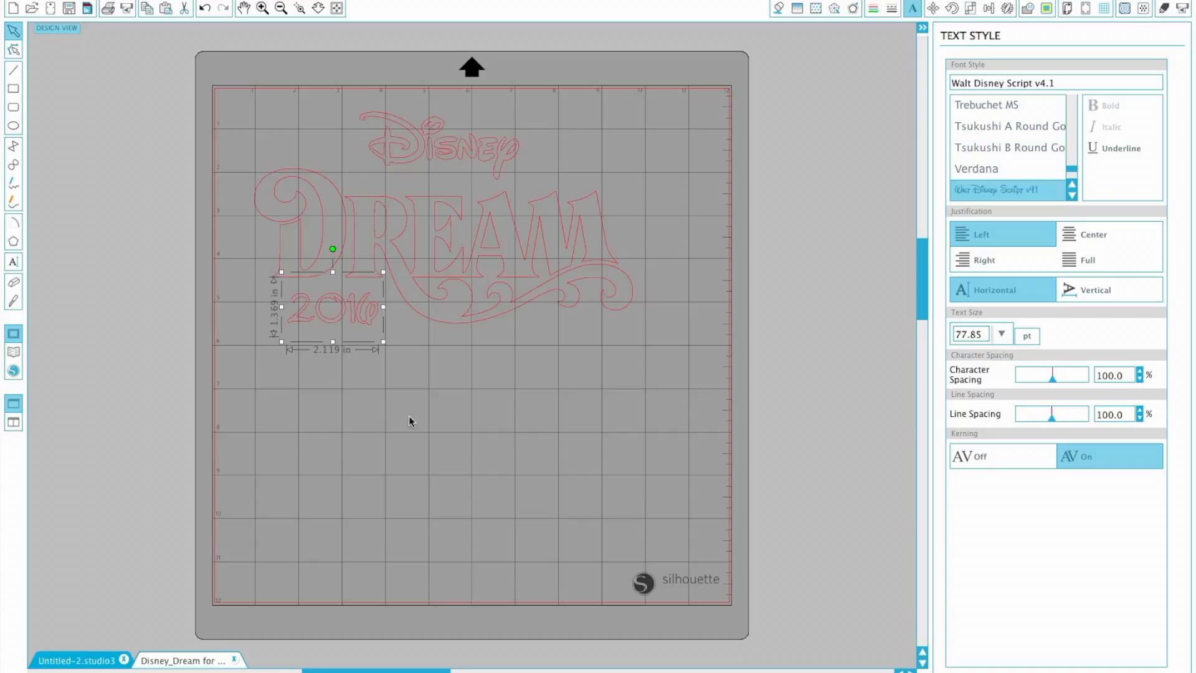
{"action": "left_click", "coordinate": [409, 421]}
- Group the logo outline and the 2016 text together
{"action": "left_click_drag", "start_coordinate": [240, 100], "coordinate": [557, 330]}
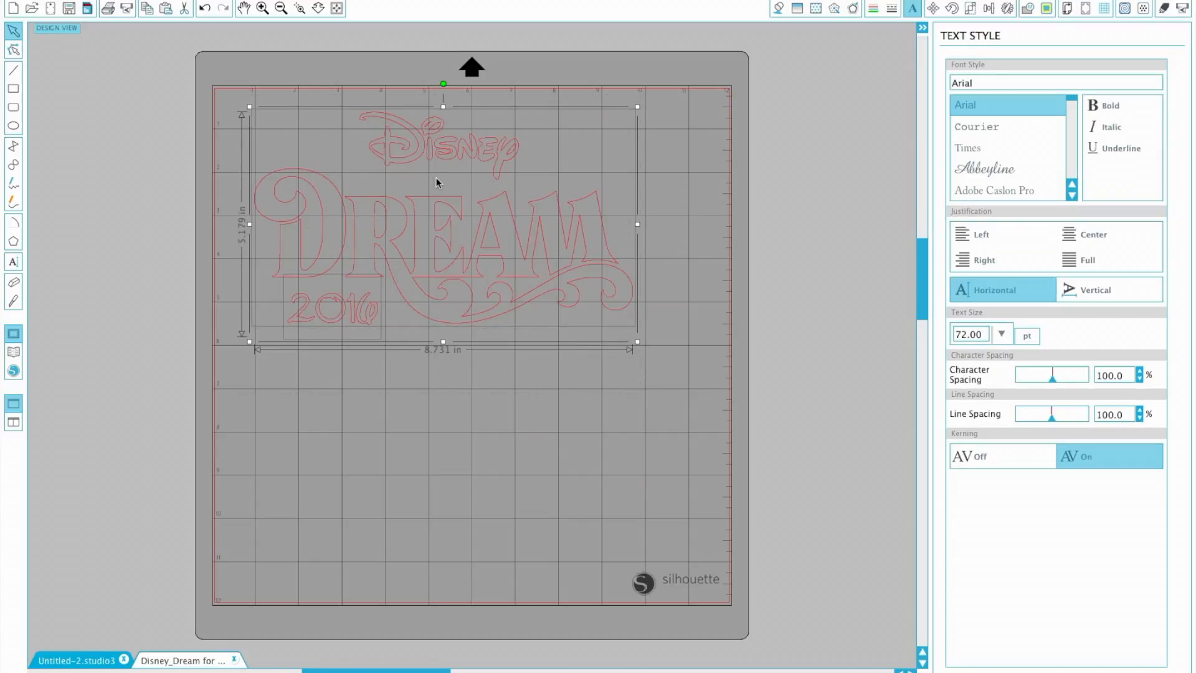
{"action": "right_click", "coordinate": [331, 305]}
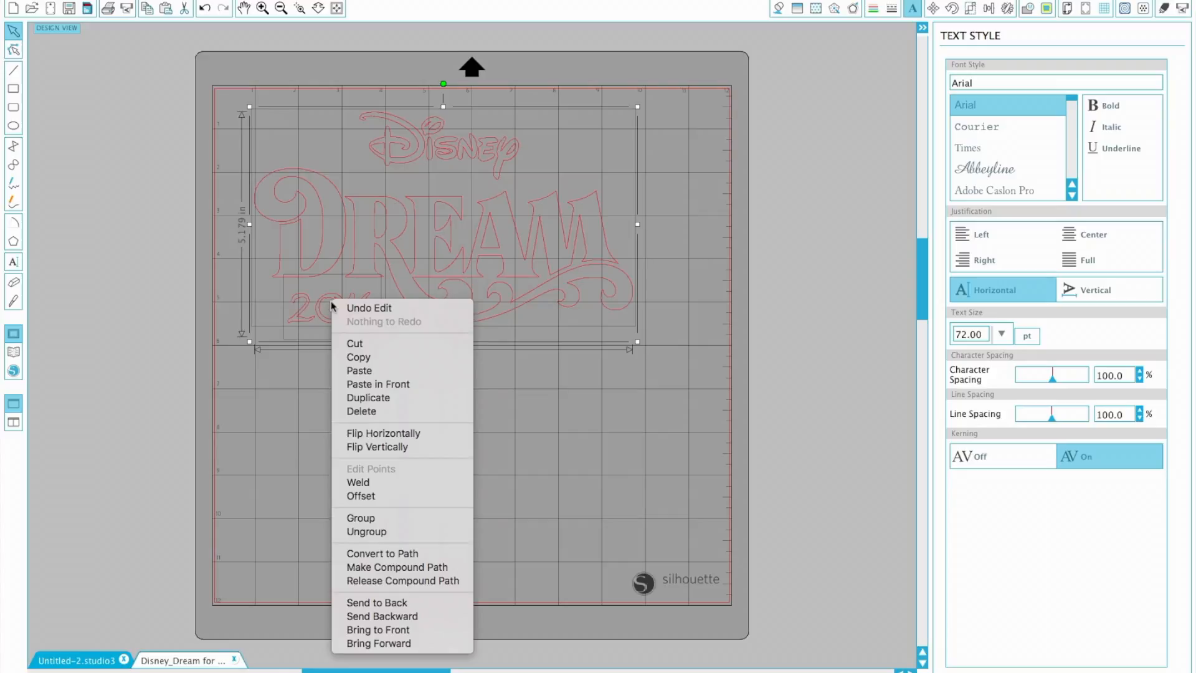
{"action": "left_click", "coordinate": [365, 517]}
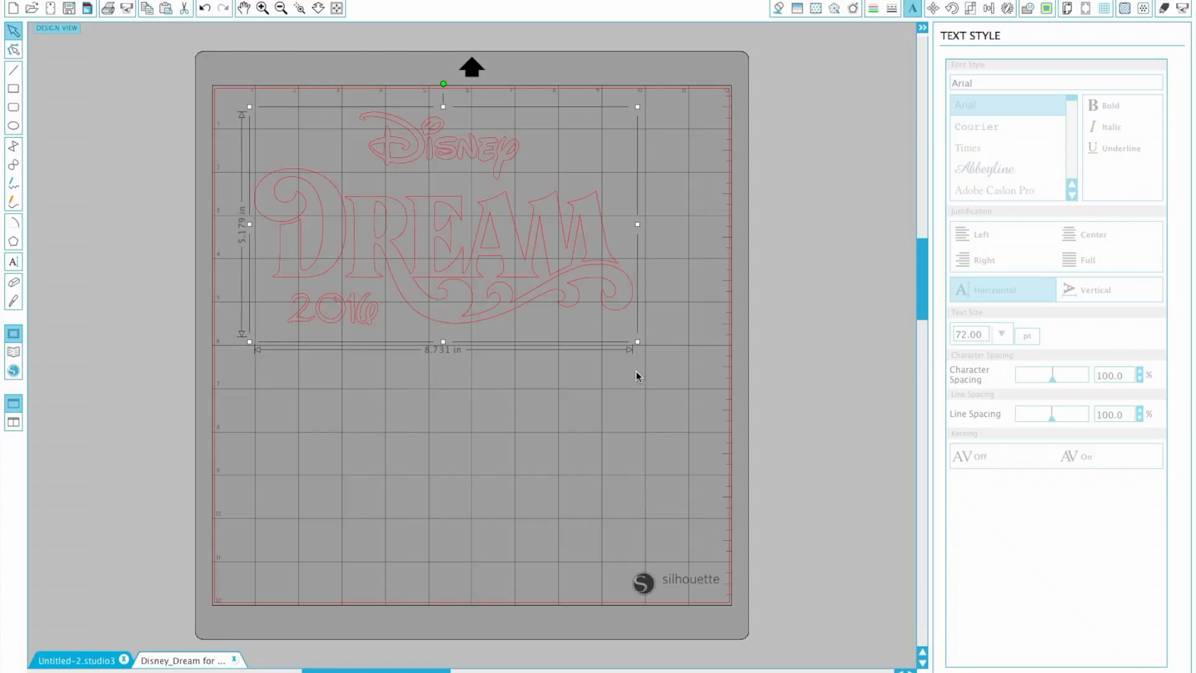
- Scale the grouped design to about 6.9 in wide and move it toward the upper-left corner of the mat
{"action": "left_click_drag", "start_coordinate": [641, 347], "coordinate": [560, 298]}
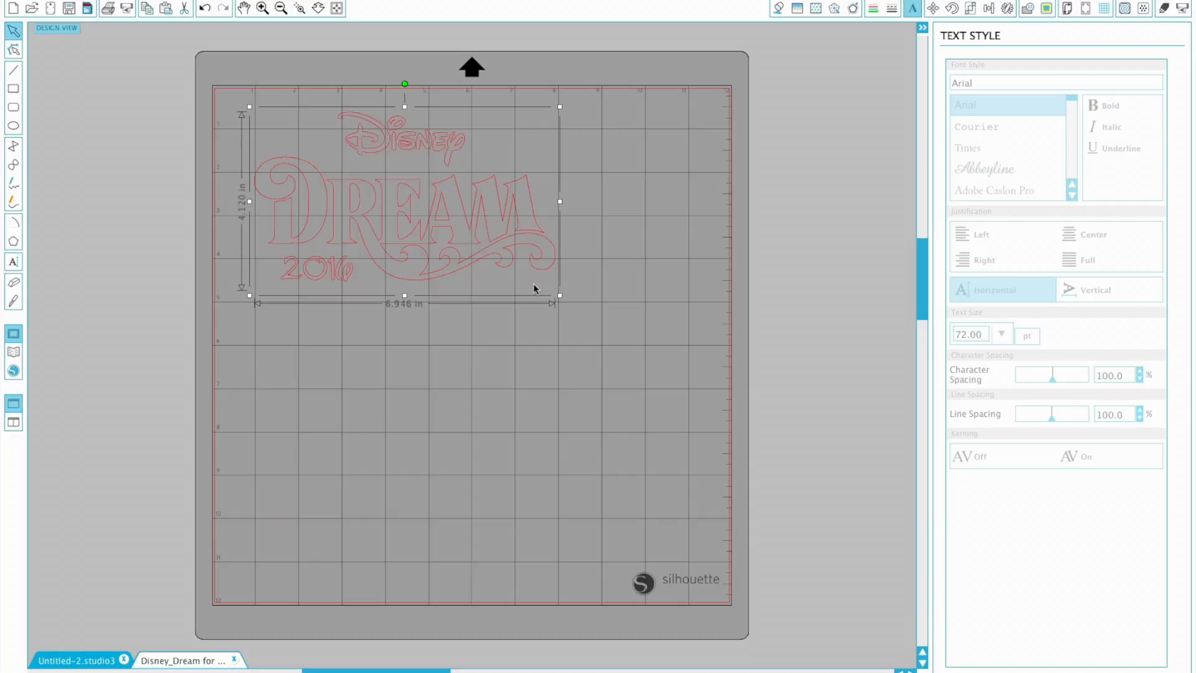
{"action": "left_click_drag", "start_coordinate": [392, 216], "coordinate": [349, 194]}
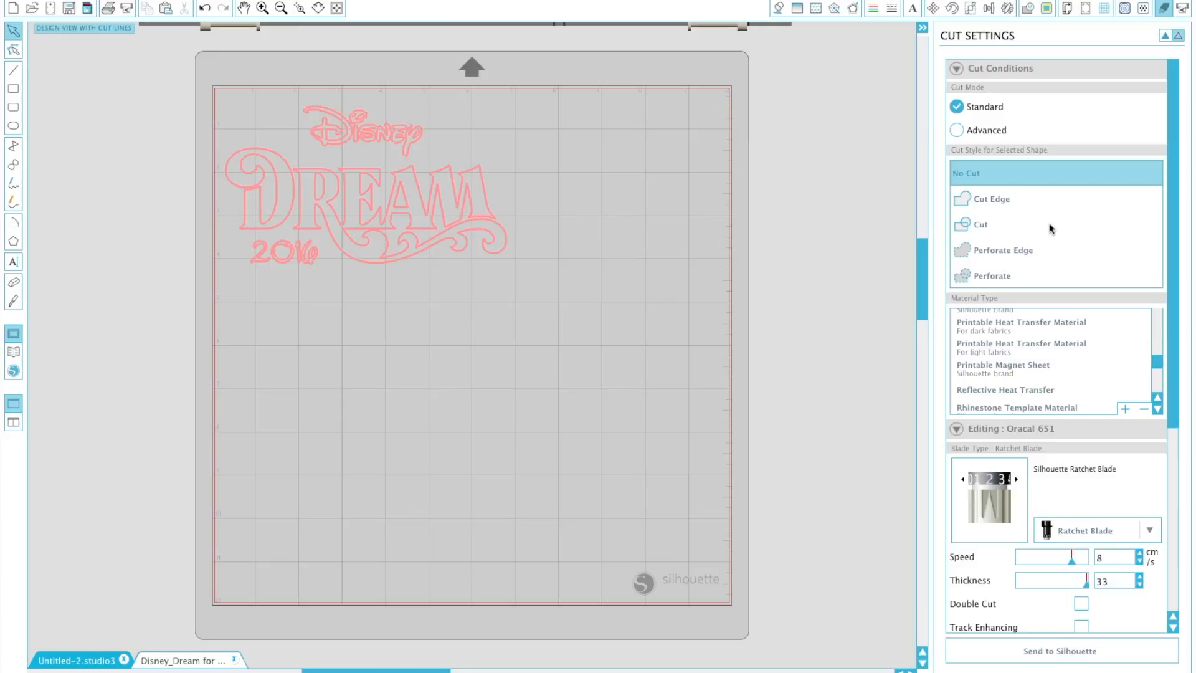
- Choose the user-defined material Oracal 651 in the cut settings and send the design to the Silhouette cutter
{"action": "left_click", "coordinate": [1156, 409]}
{"action": "left_click", "coordinate": [1156, 409]}
{"action": "left_click", "coordinate": [1156, 409]}
{"action": "left_click_drag", "start_coordinate": [1154, 376], "coordinate": [1158, 421]}
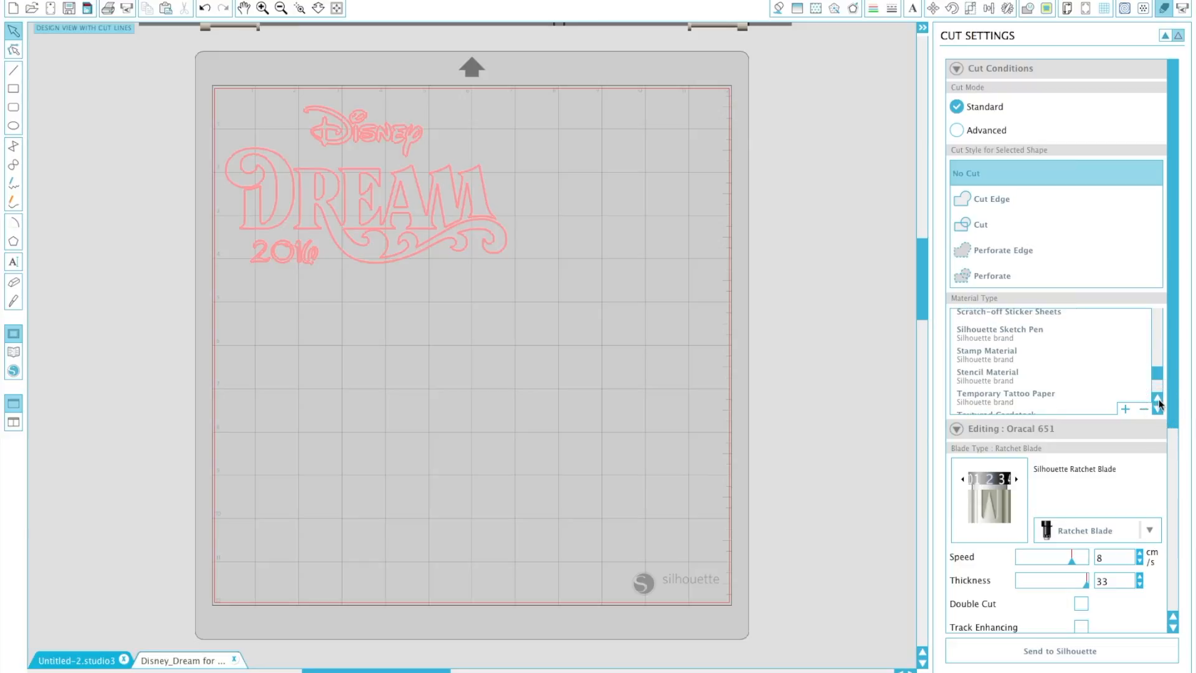
{"action": "left_click", "coordinate": [1159, 403]}
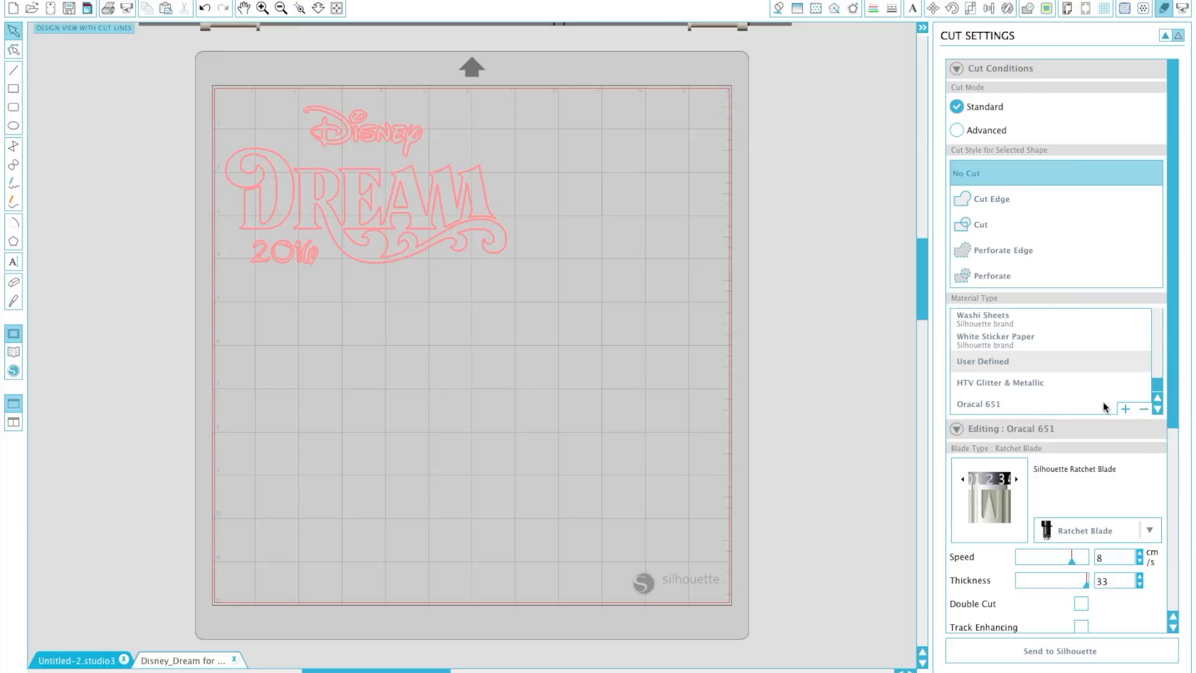
{"action": "left_click", "coordinate": [976, 412]}
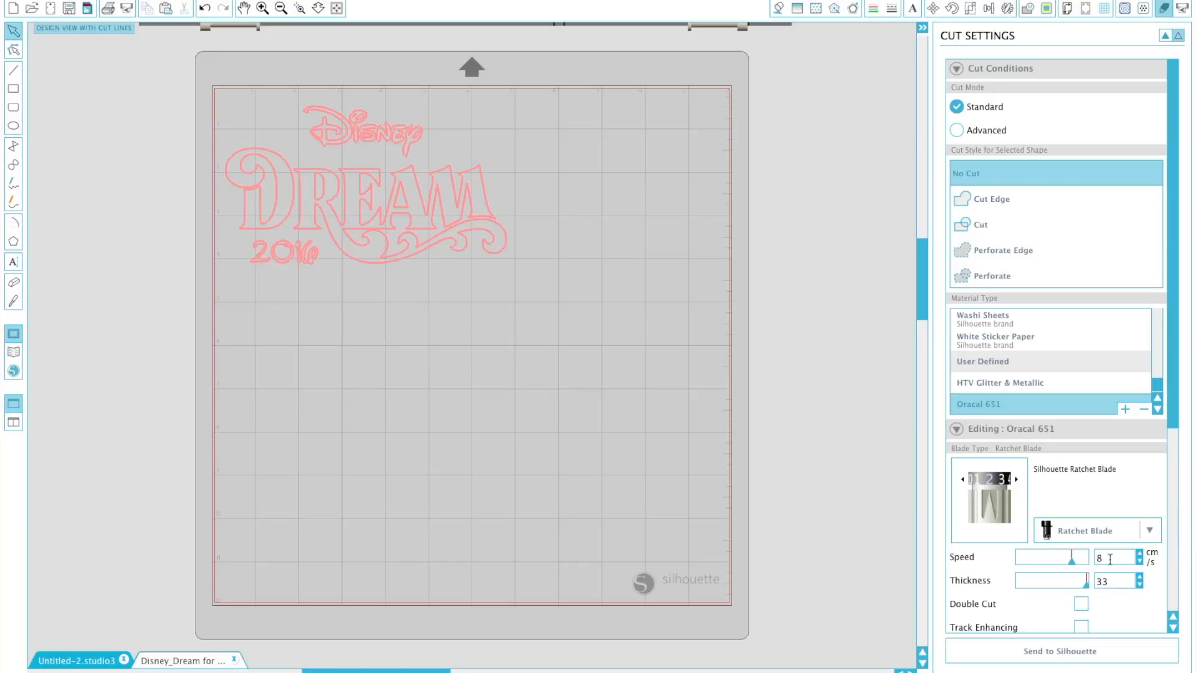
{"action": "left_click", "coordinate": [1062, 651]}
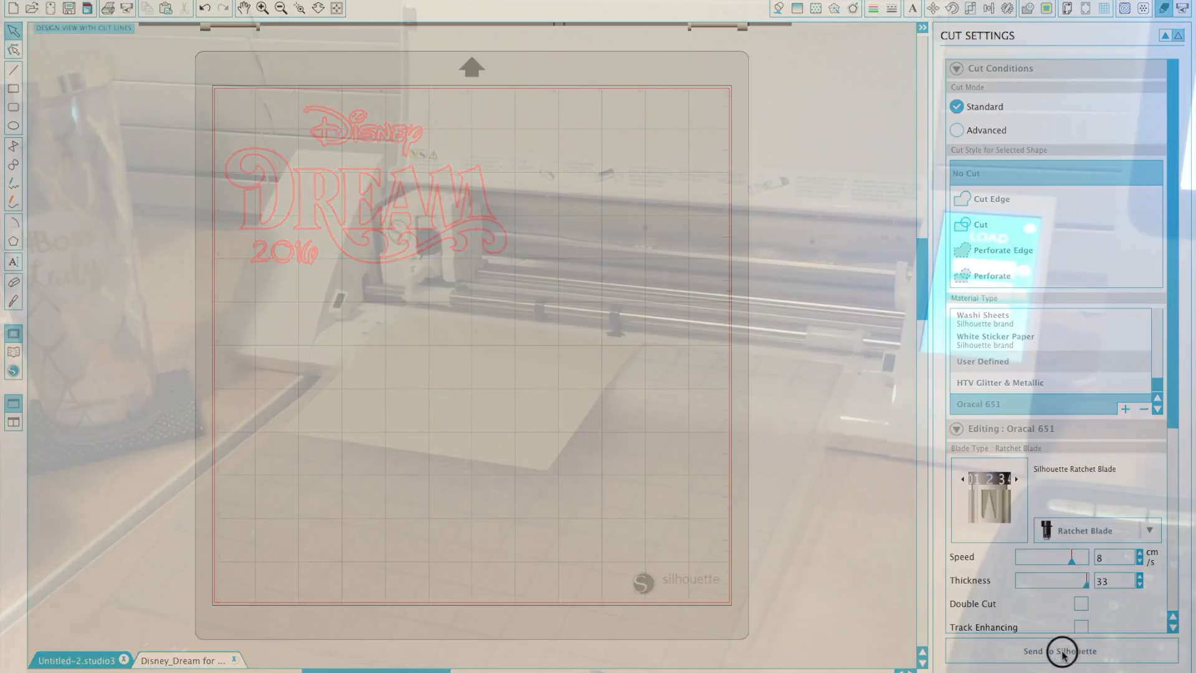